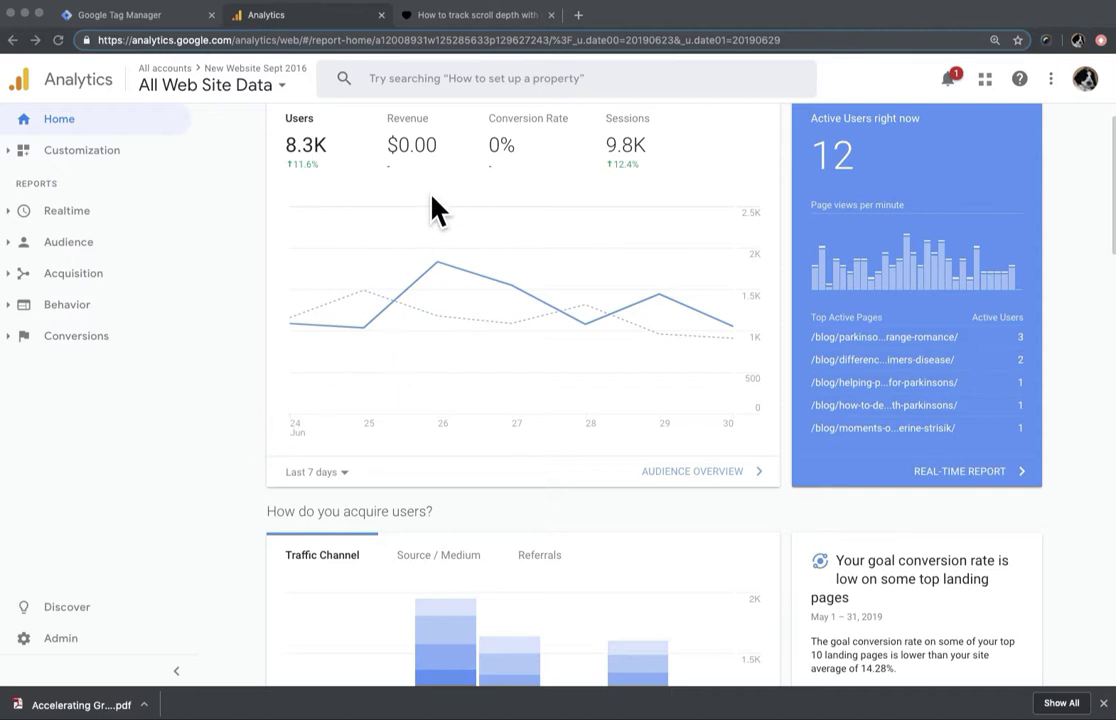
# Bring up the article on how to track scroll depth with Google Tag Manager and view its opening.
pyautogui.click(474, 22)
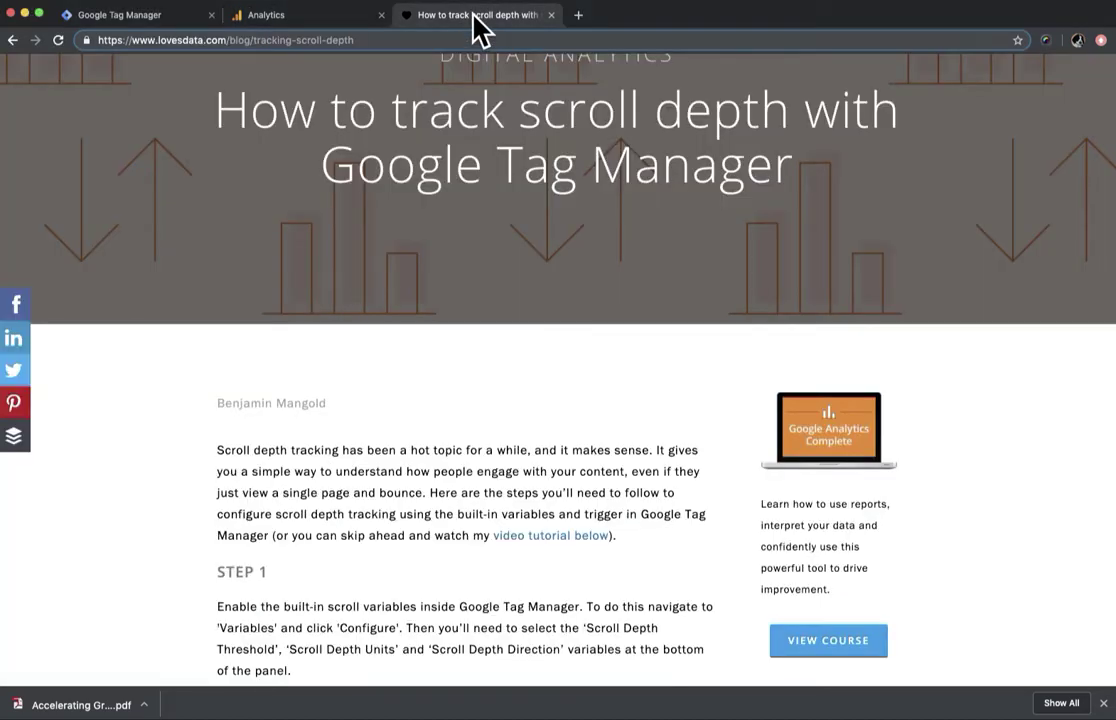
pyautogui.scroll(2, 600, 300)
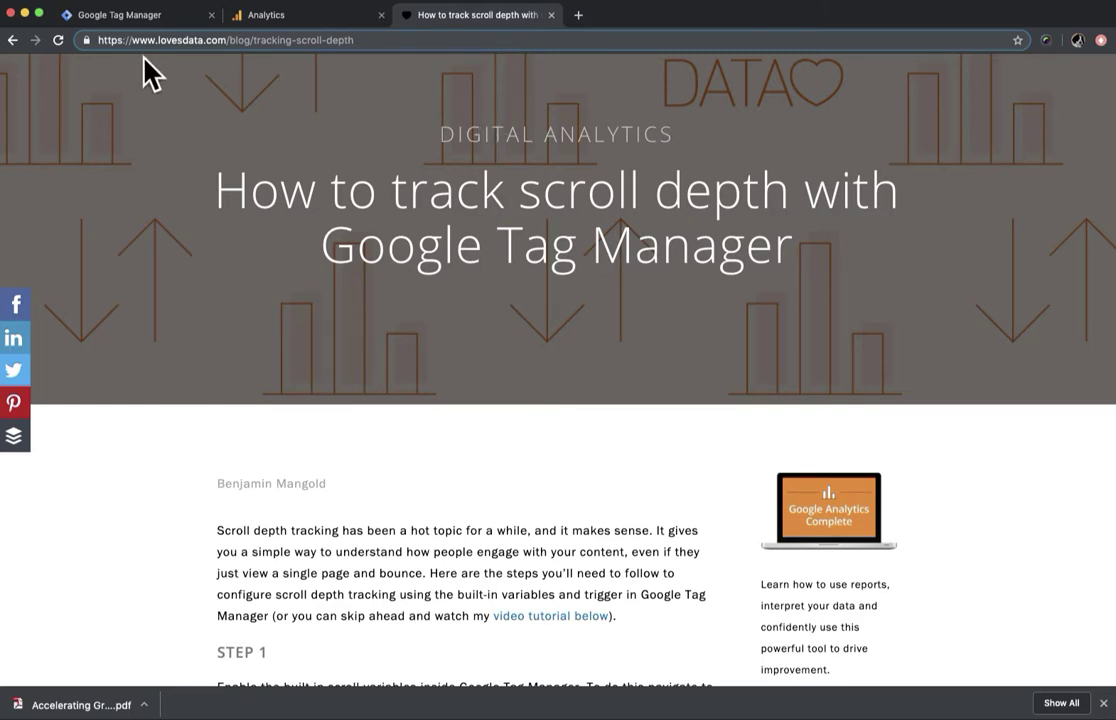
# Open the "Event - Scroll Tracking - 0 percent" tag in Google Tag Manager and review its configuration and firing trigger.
pyautogui.click(124, 16)
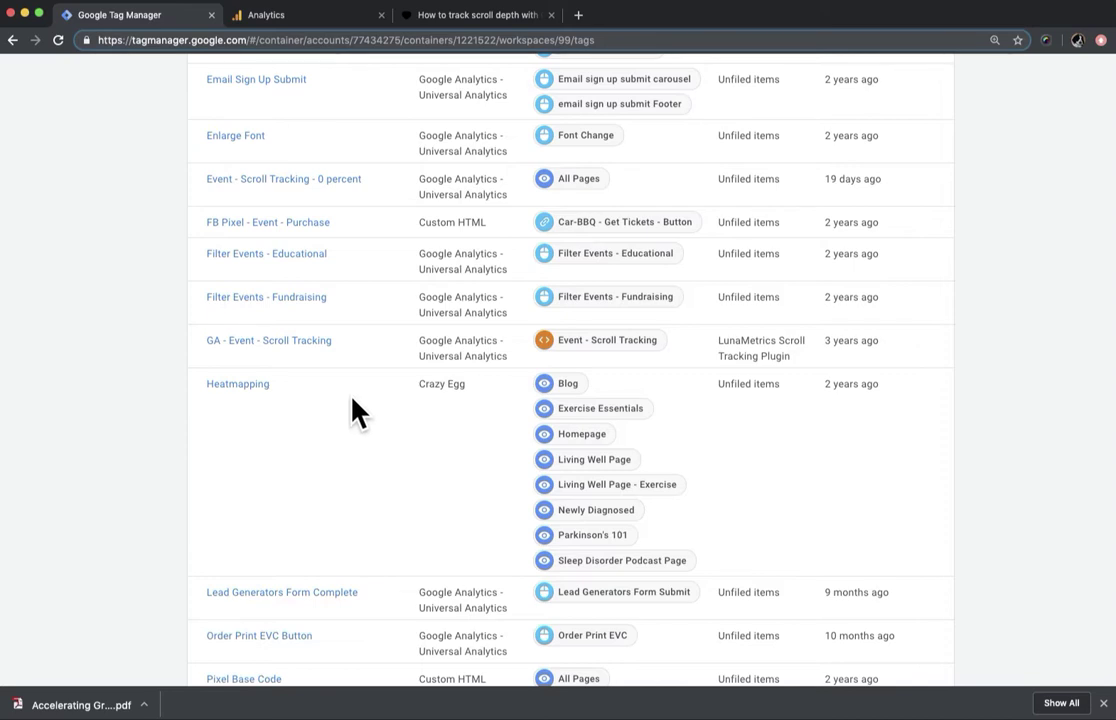
pyautogui.click(299, 181)
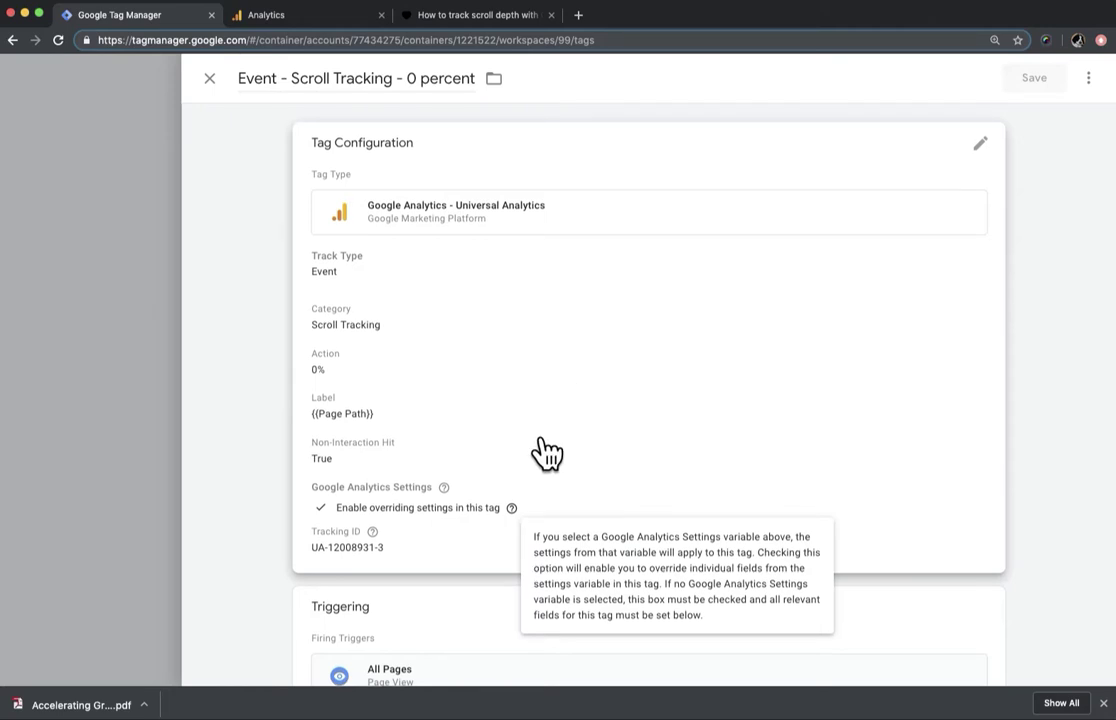
pyautogui.scroll(-1, 545, 452)
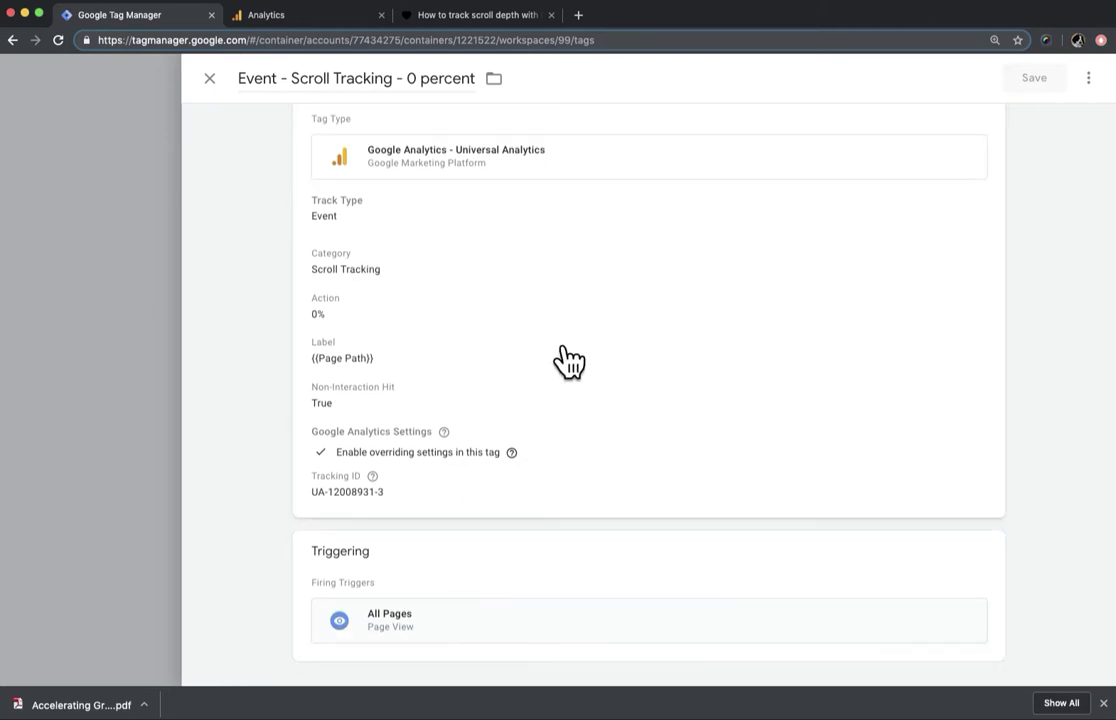
pyautogui.scroll(1, 571, 357)
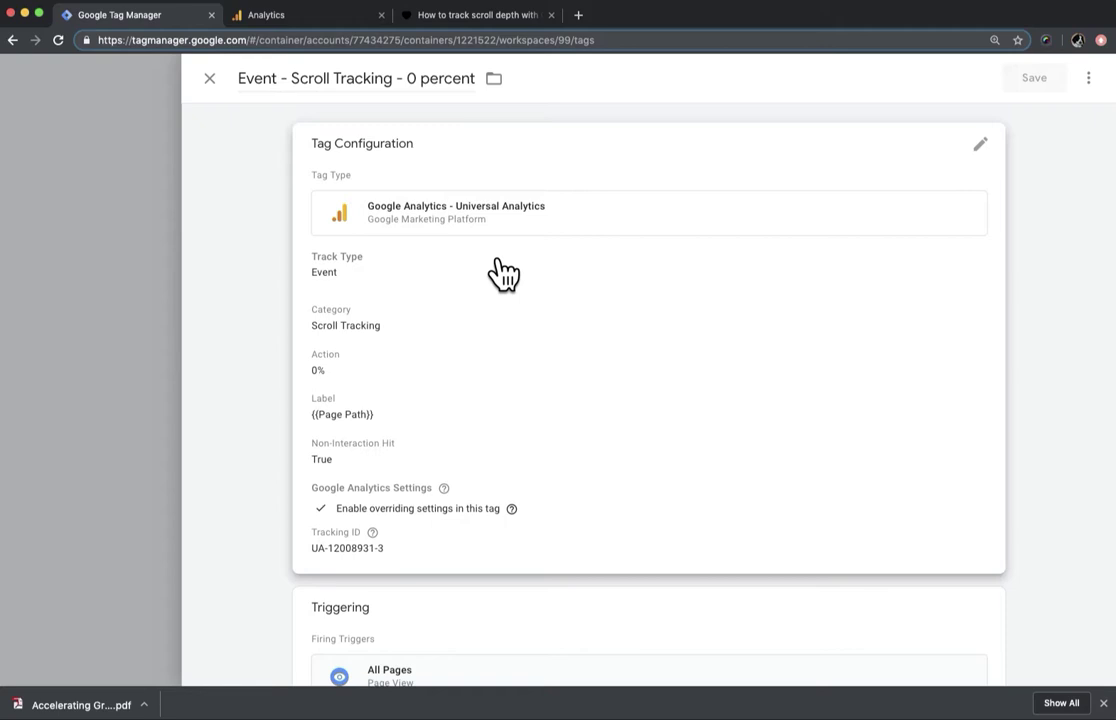
# Switch to Google Analytics and view the page table of the Behavior > Events > Pages report.
pyautogui.click(322, 18)
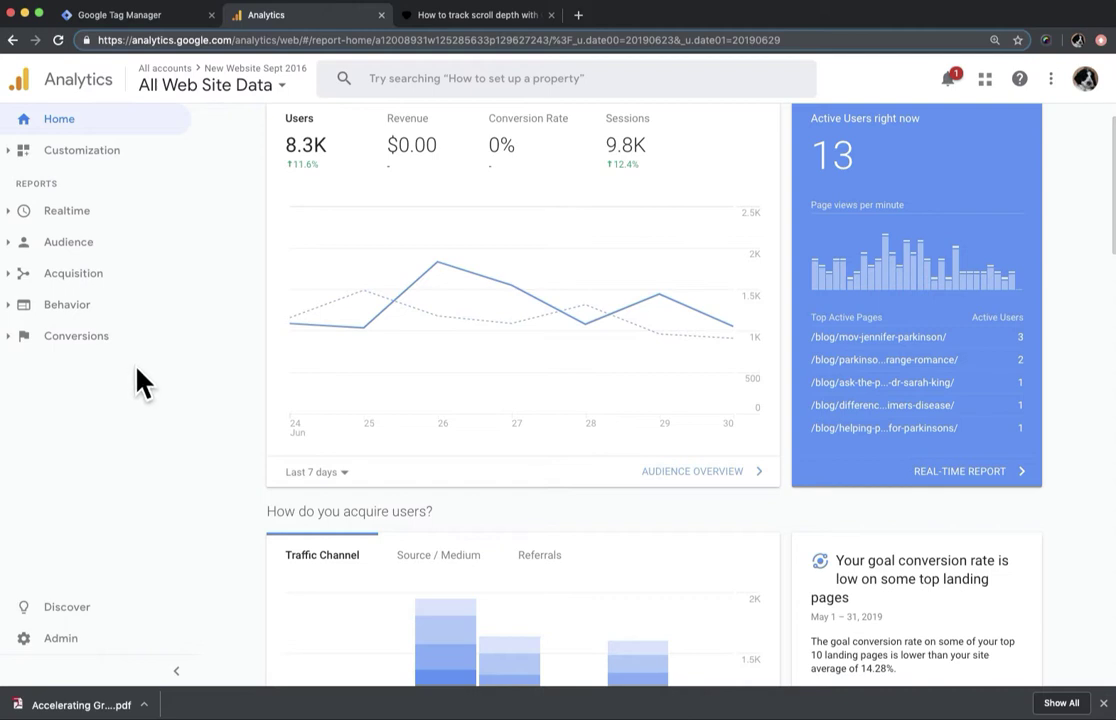
pyautogui.click(15, 308)
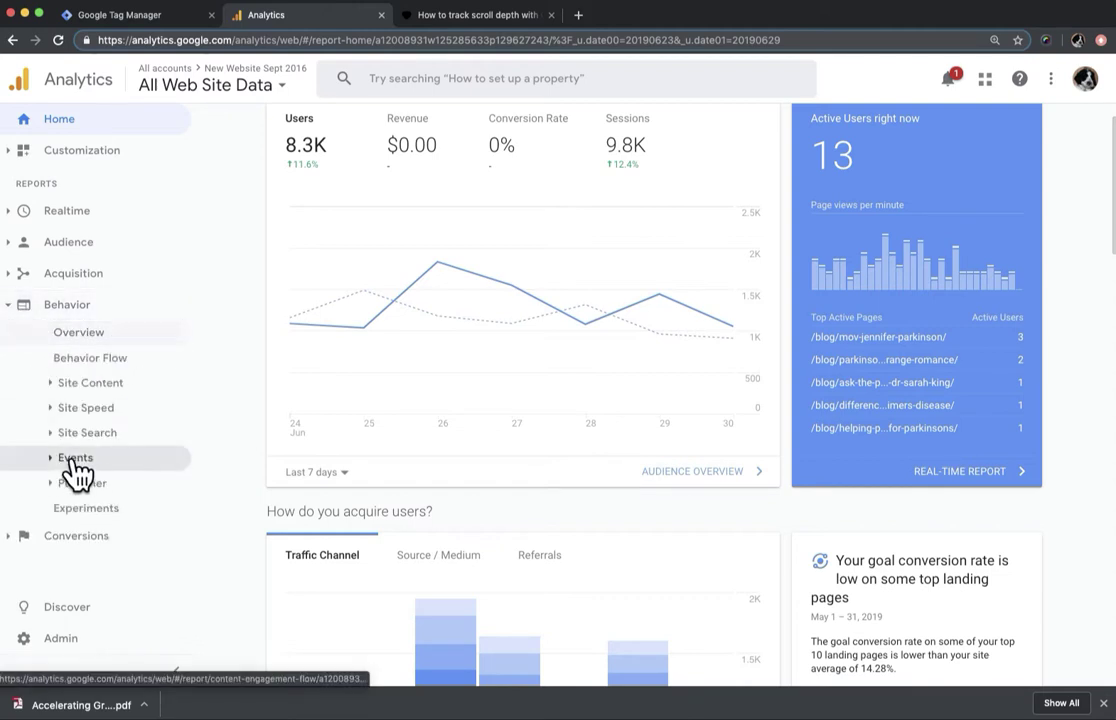
pyautogui.click(55, 462)
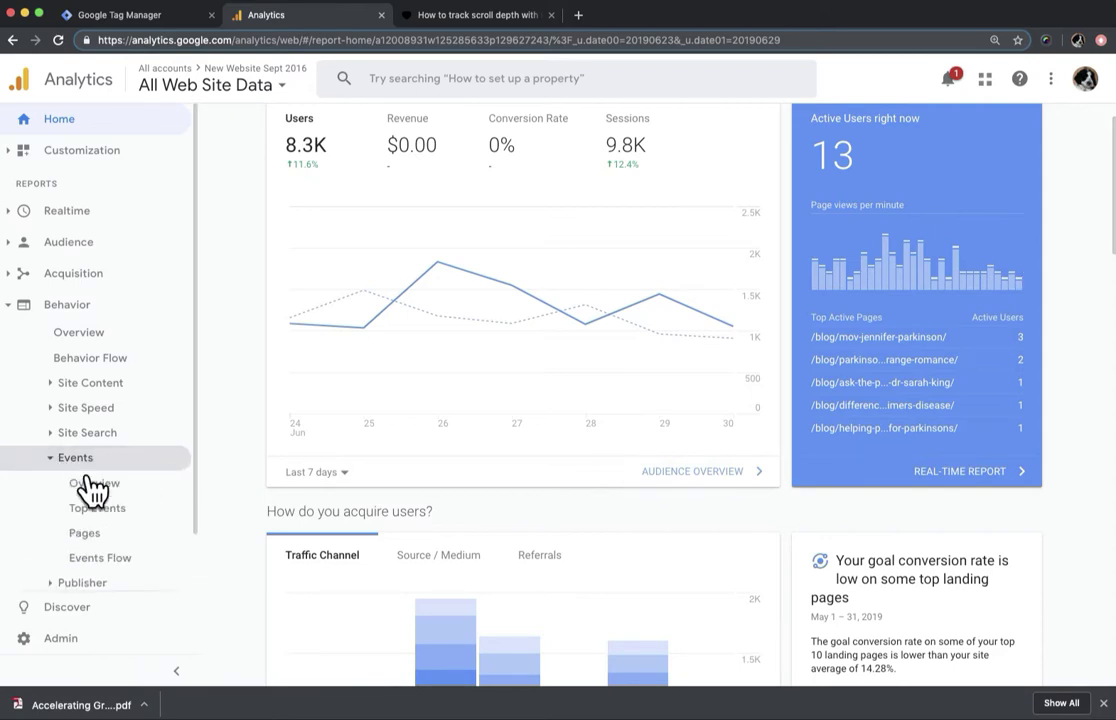
pyautogui.click(102, 537)
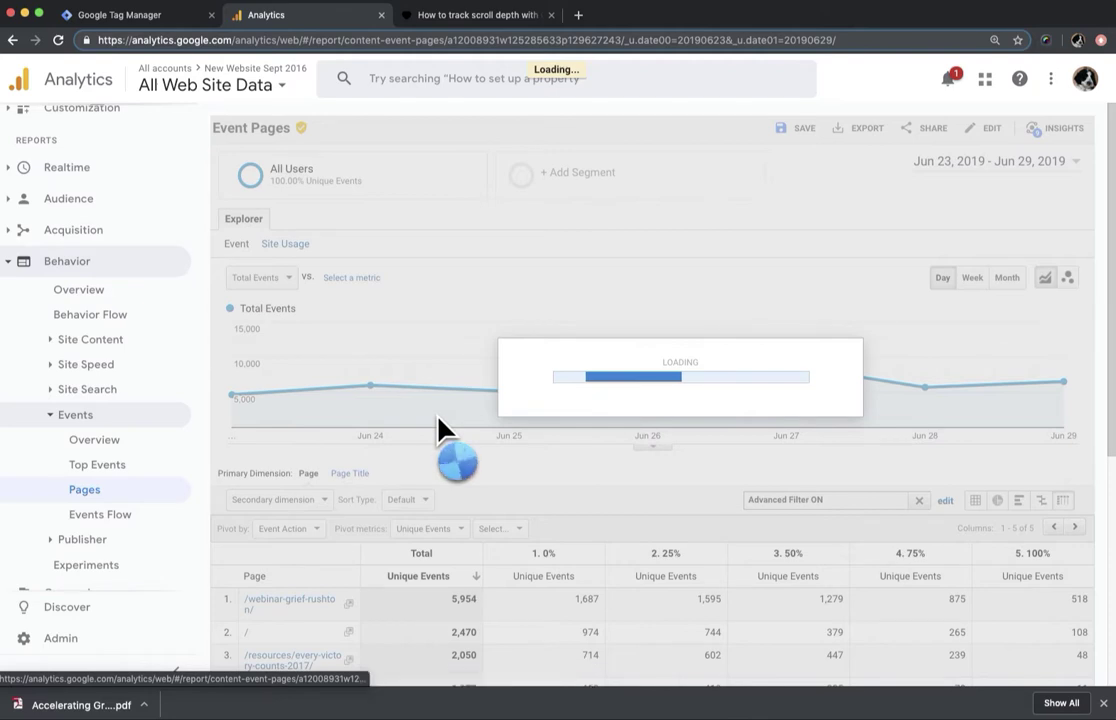
pyautogui.scroll(-2, 440, 428)
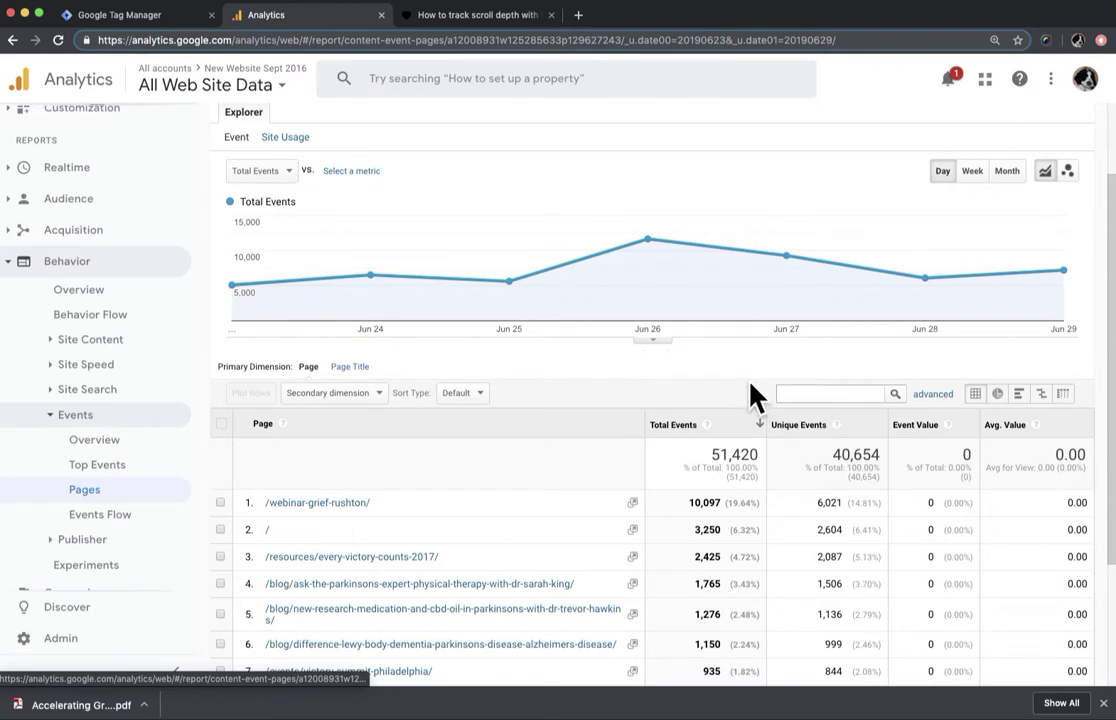
pyautogui.scroll(-1, 600, 386)
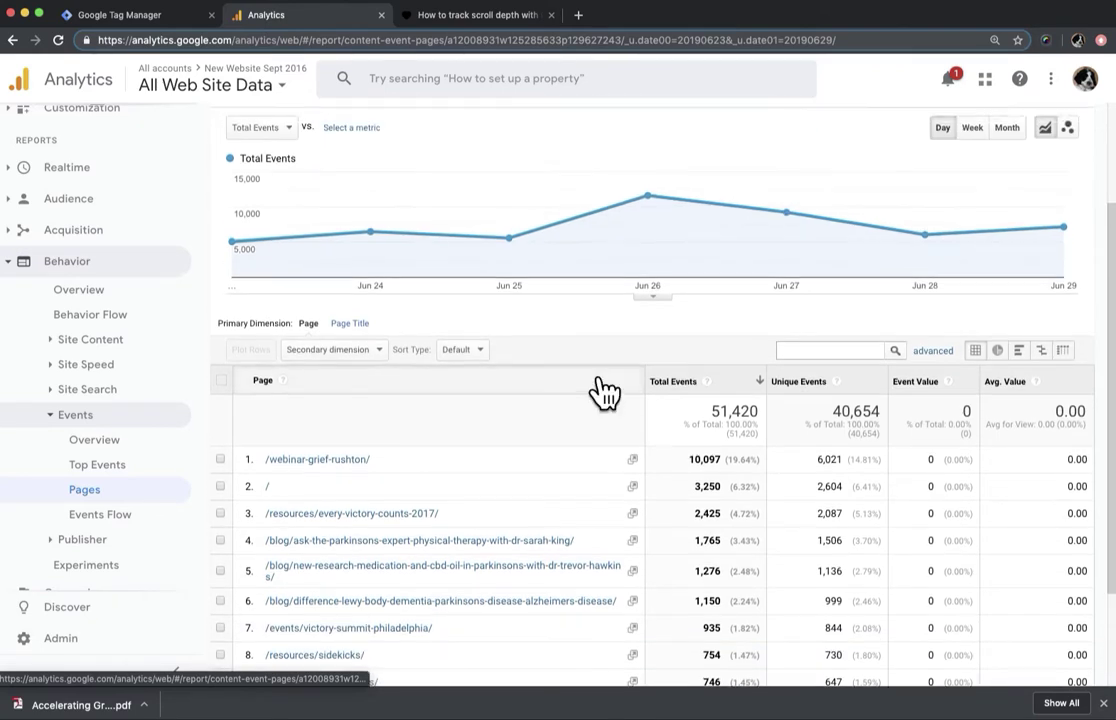
# In the Top Events report, drill into the Scroll Tracking category by event action and show the secondary dimension choices.
pyautogui.click(100, 468)
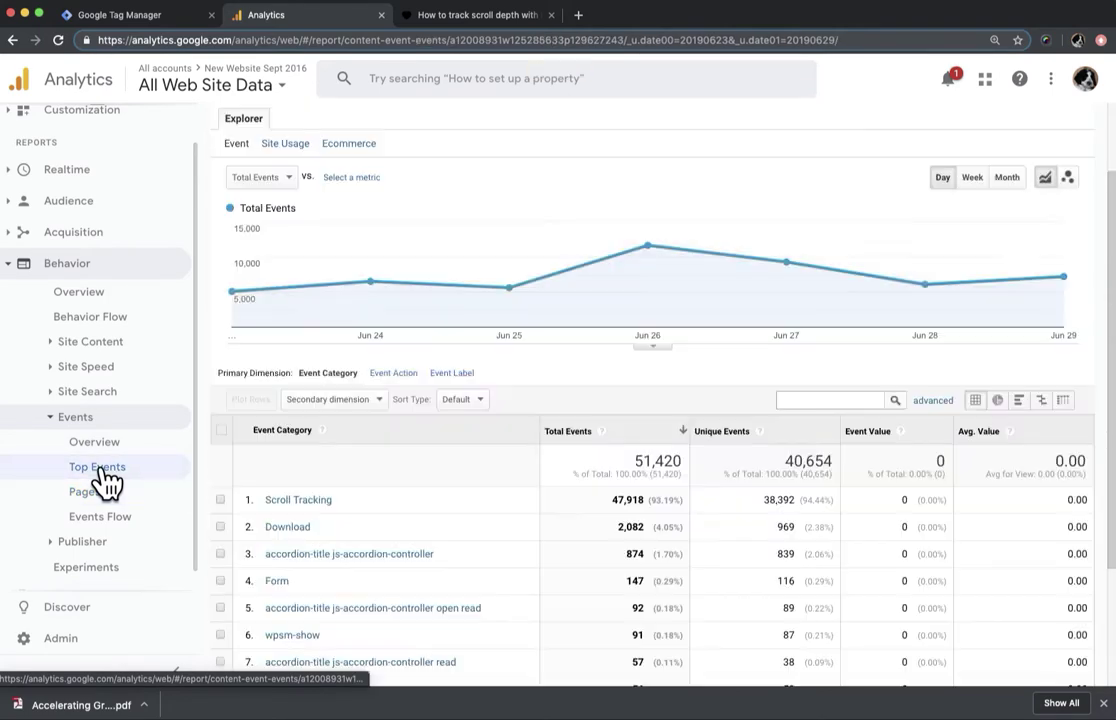
pyautogui.click(298, 505)
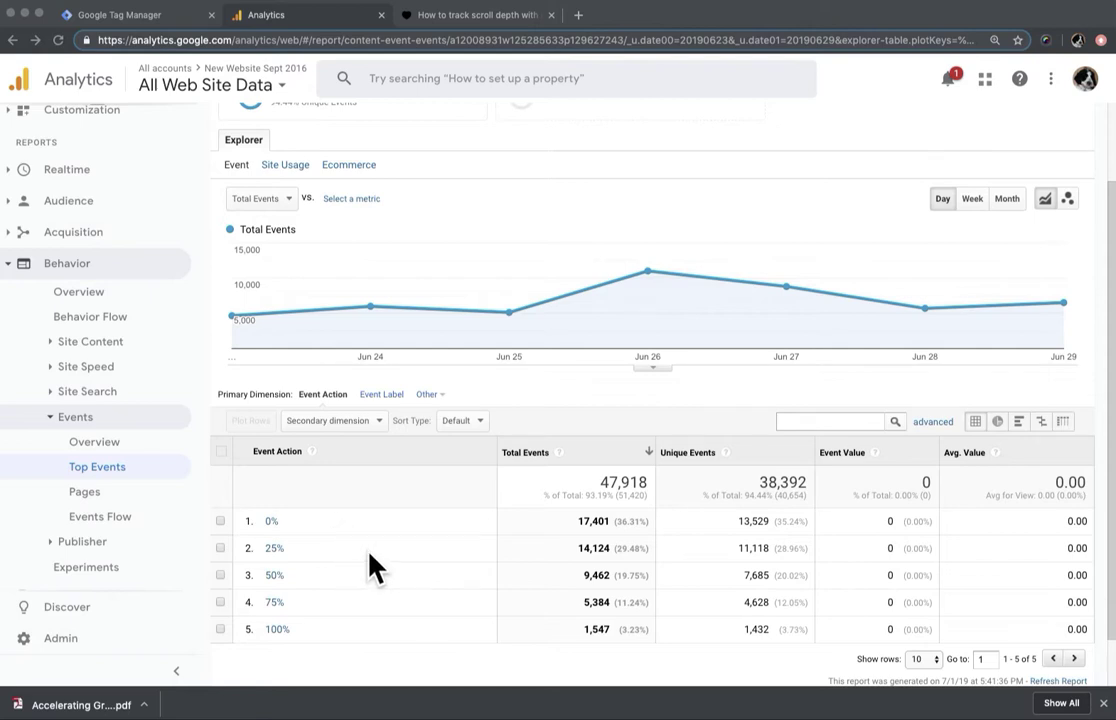
pyautogui.scroll(1, 395, 578)
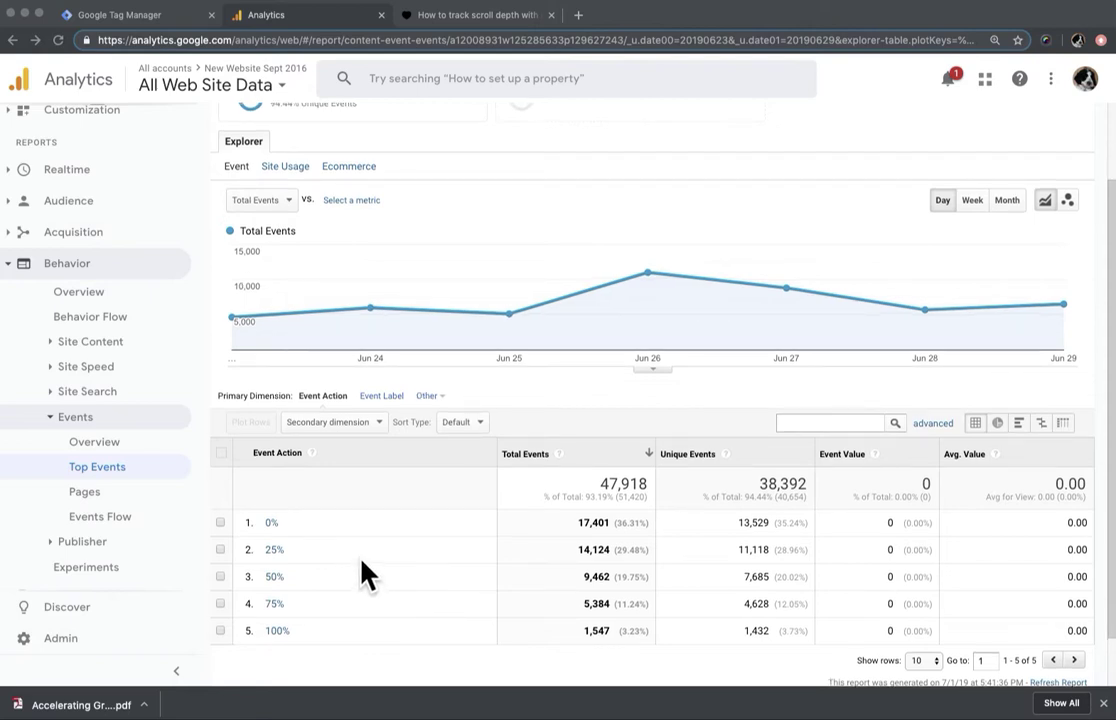
pyautogui.click(342, 424)
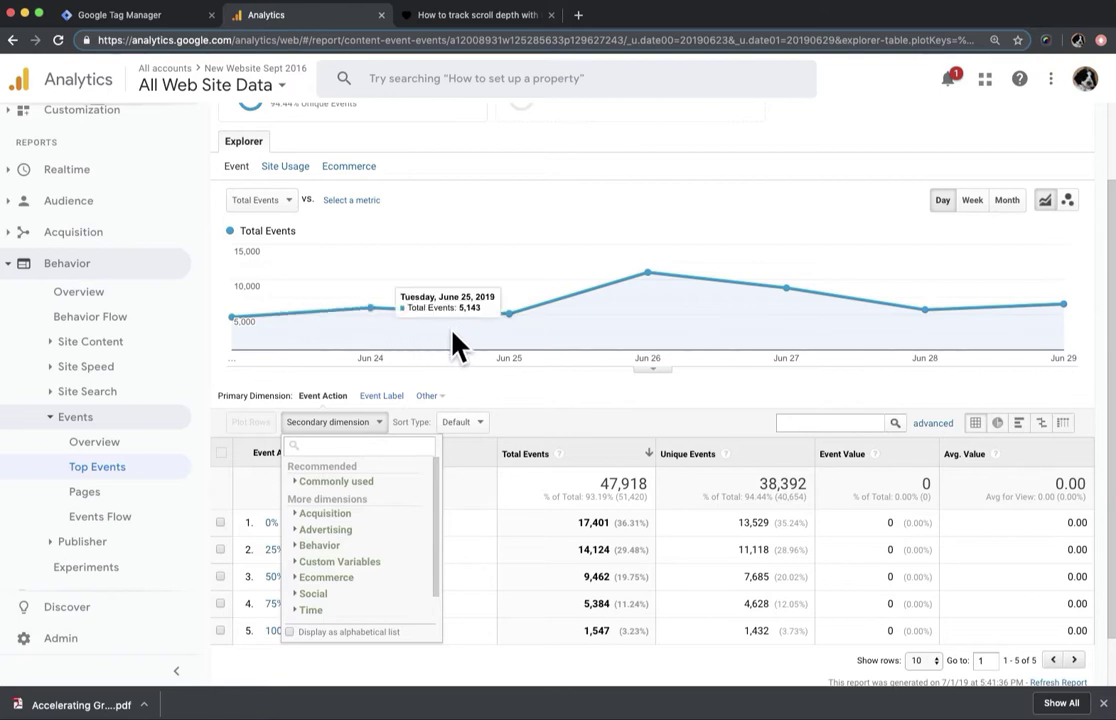
# Return to the Events Pages report and display its table in pivot view.
pyautogui.click(88, 494)
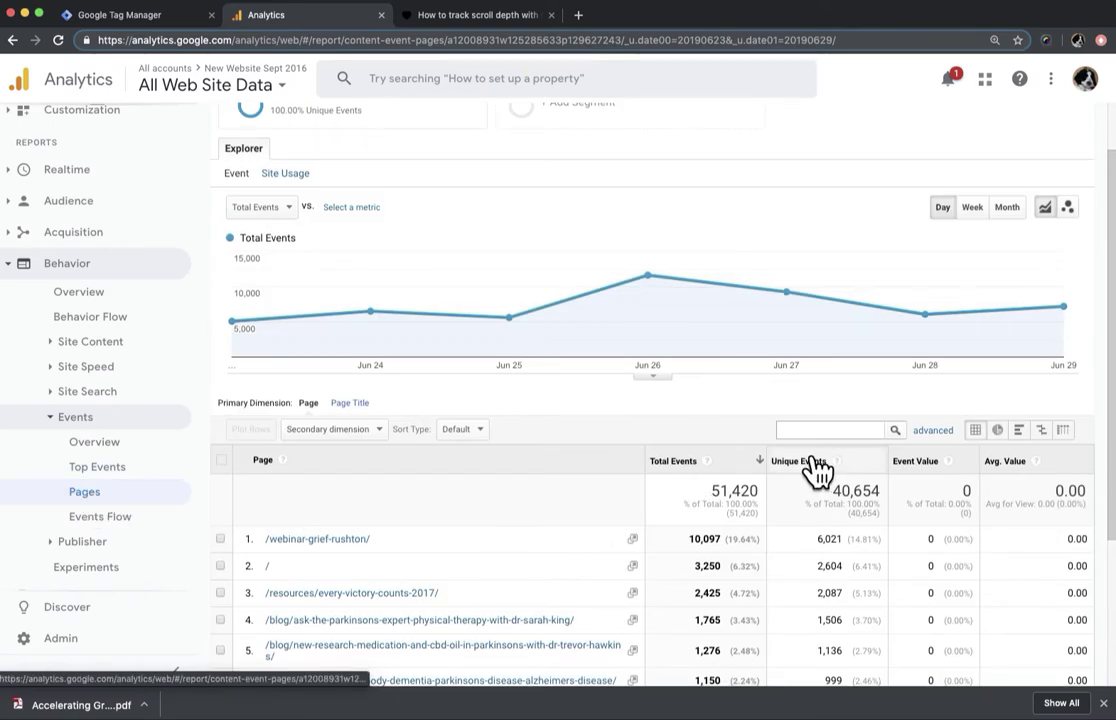
pyautogui.click(1063, 430)
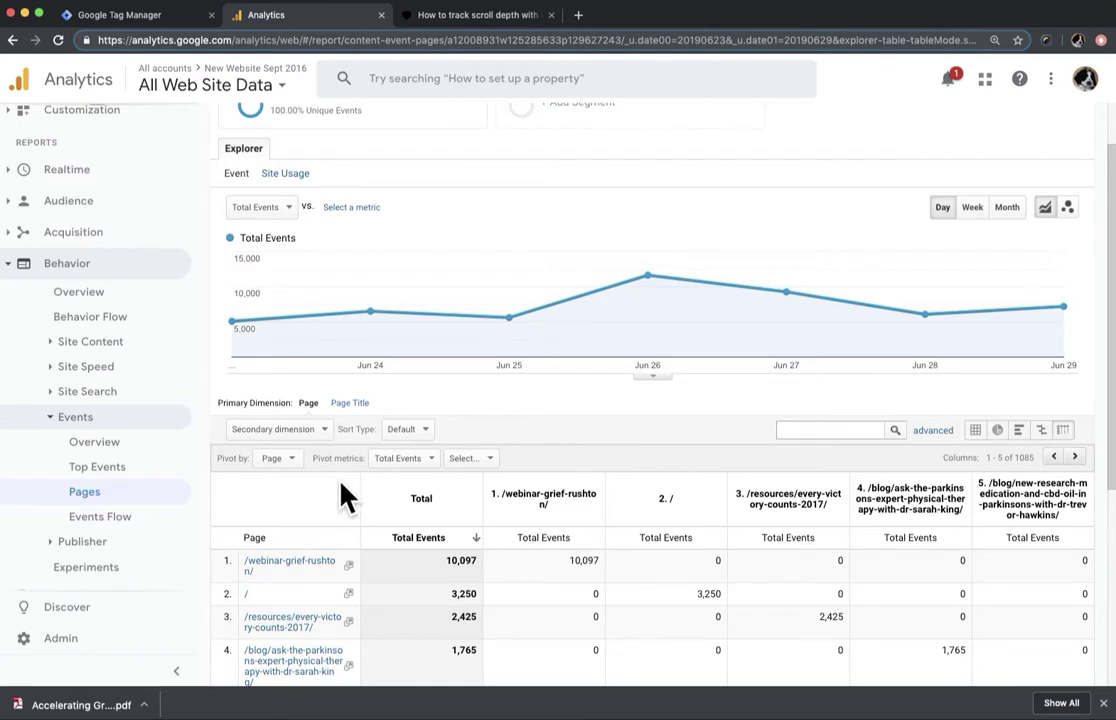
pyautogui.scroll(-2, 344, 493)
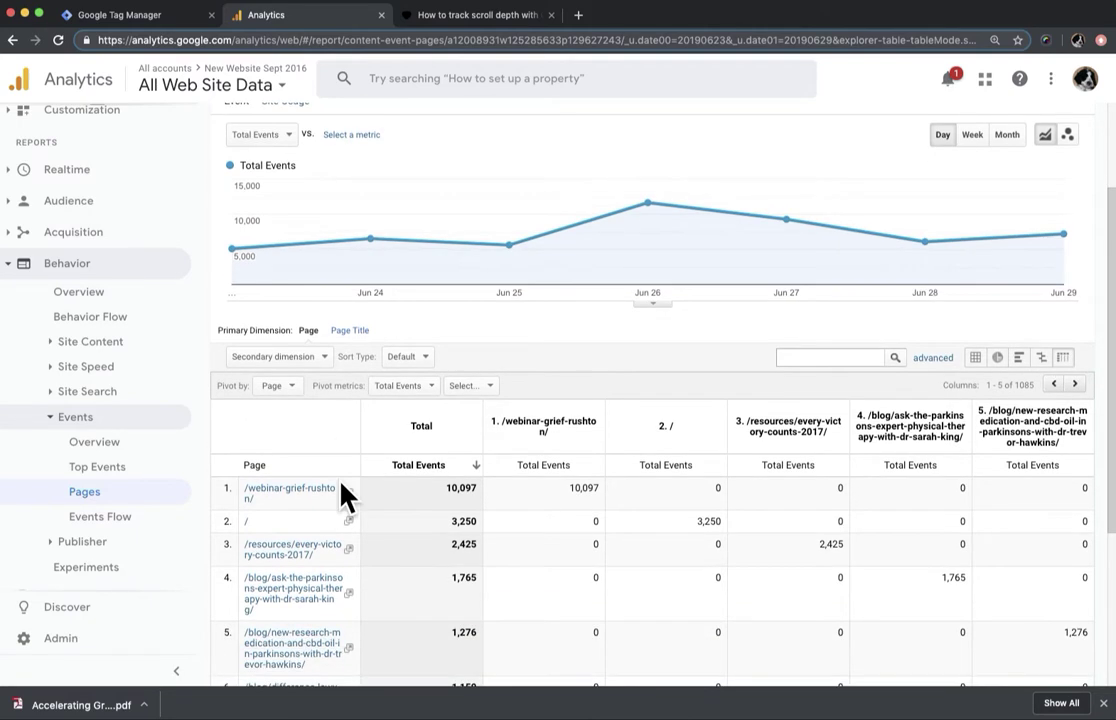
# Pivot the page table by Event Action and set the pivot metric to Unique Events.
pyautogui.click(297, 386)
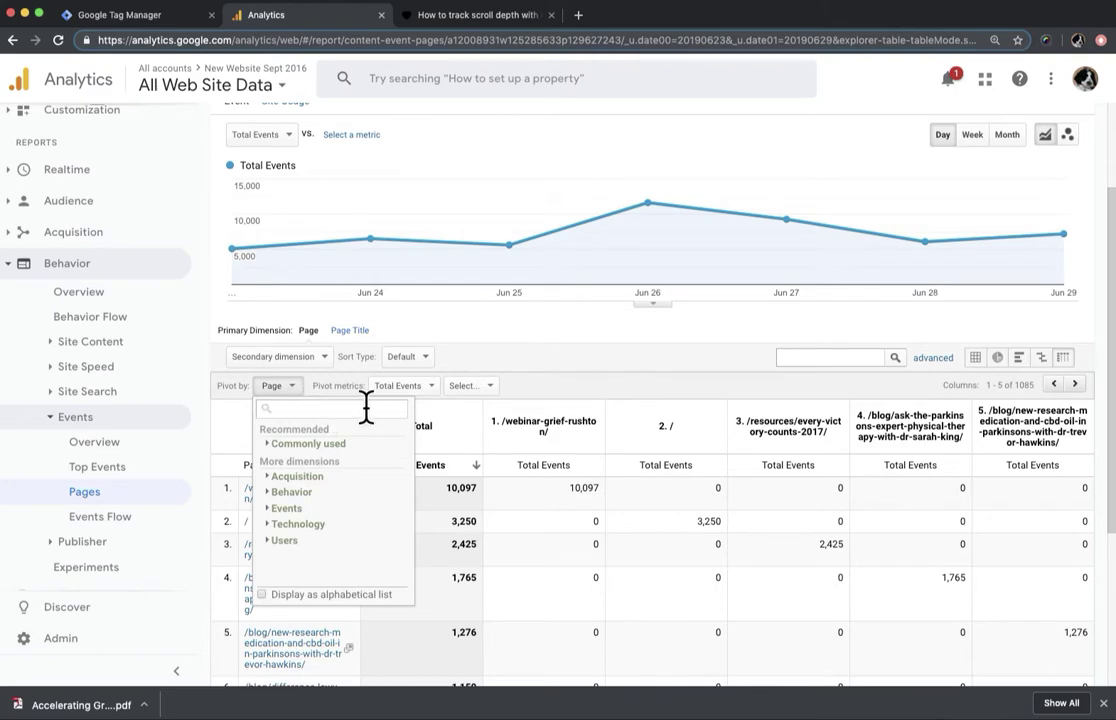
pyautogui.write('ac')
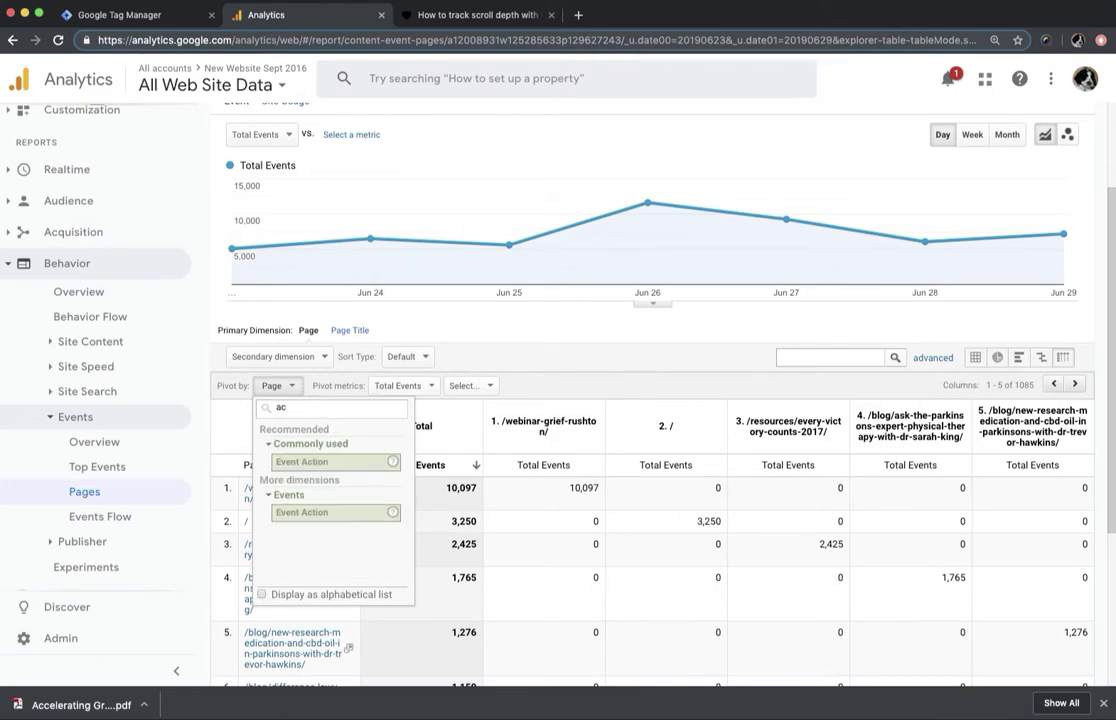
pyautogui.click(326, 462)
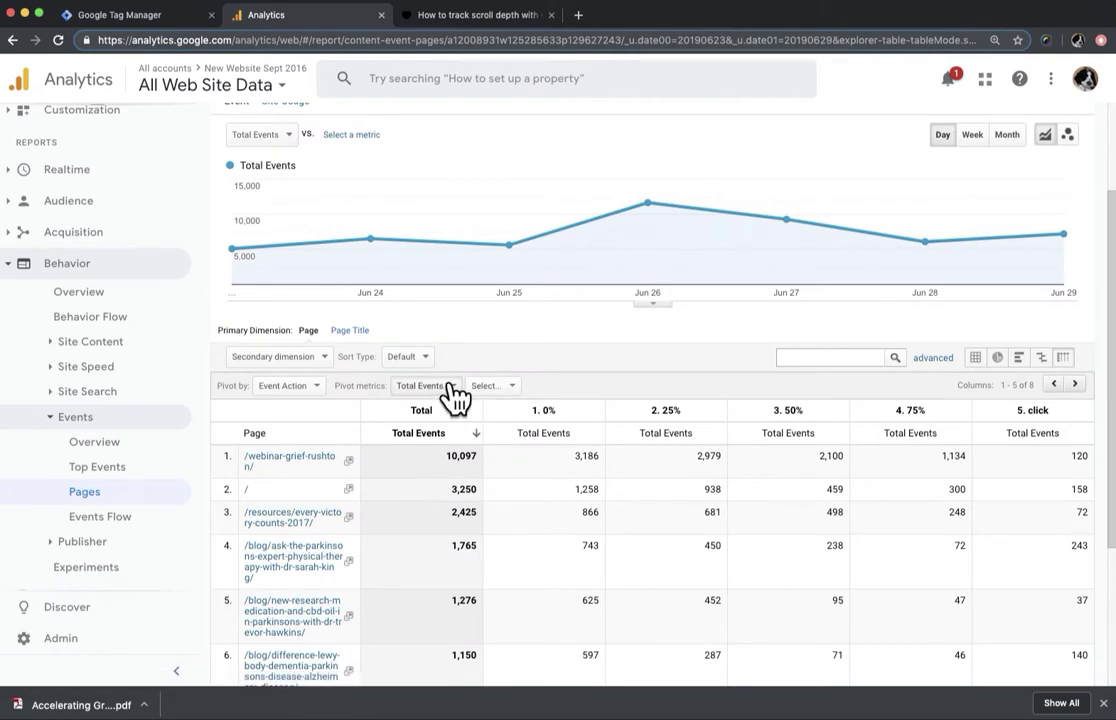
pyautogui.click(455, 390)
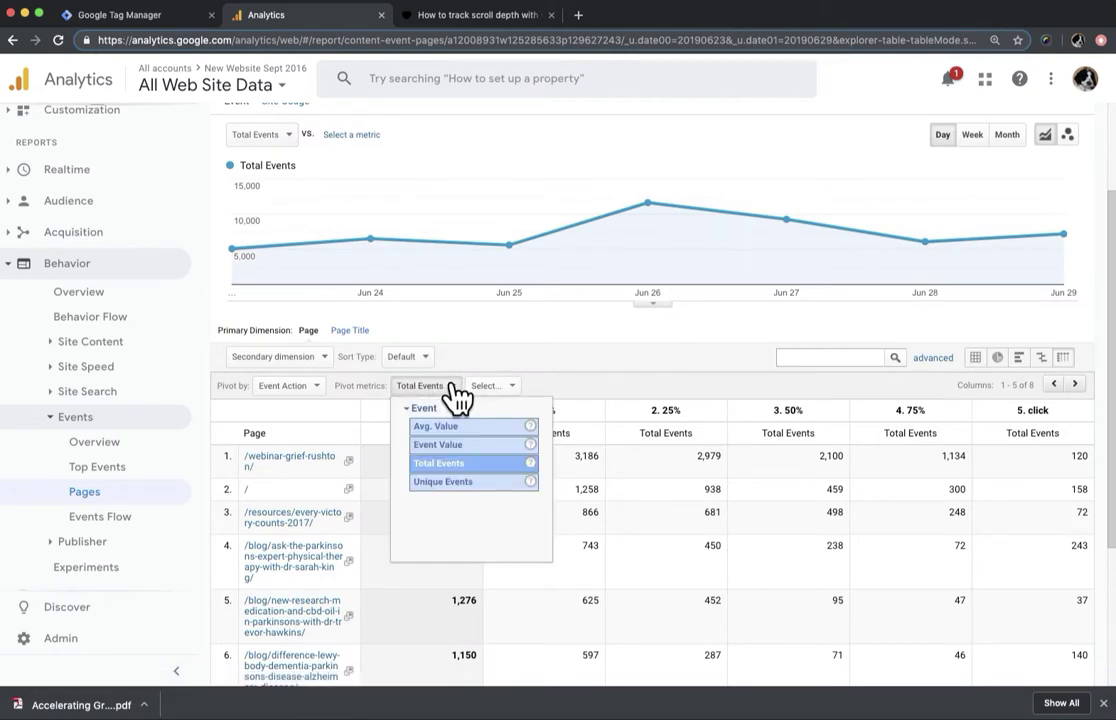
pyautogui.click(463, 488)
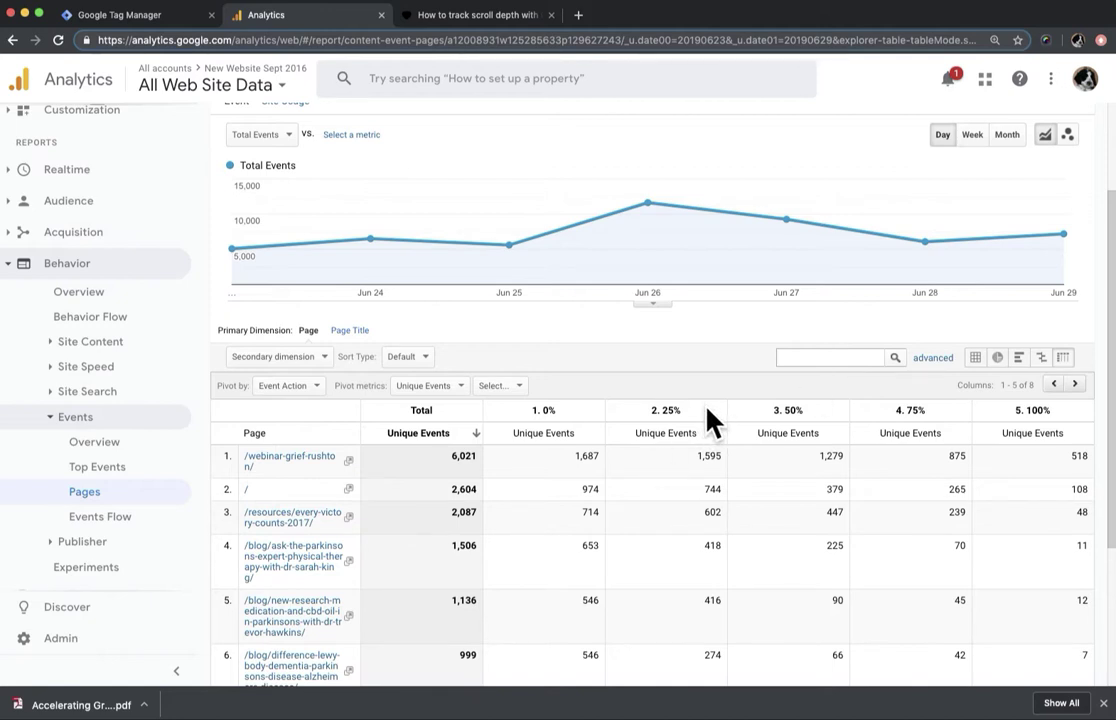
# Apply an advanced filter to the pivot table that includes only Event Action containing "%".
pyautogui.click(932, 360)
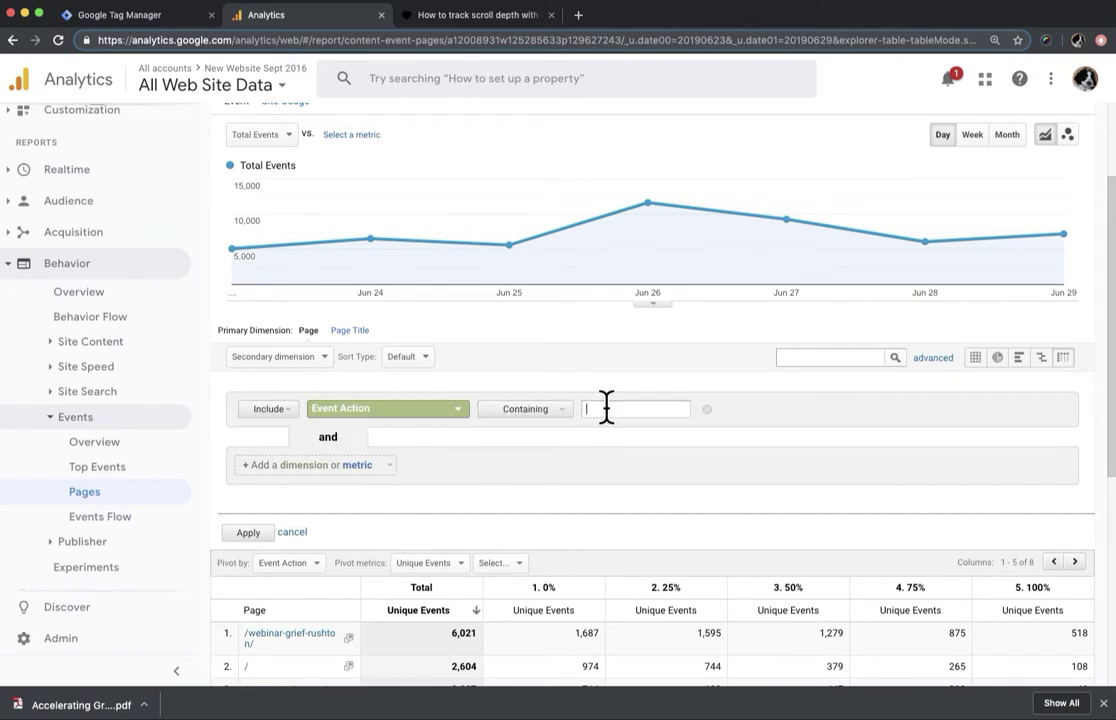
pyautogui.write('%')
pyautogui.click(246, 533)
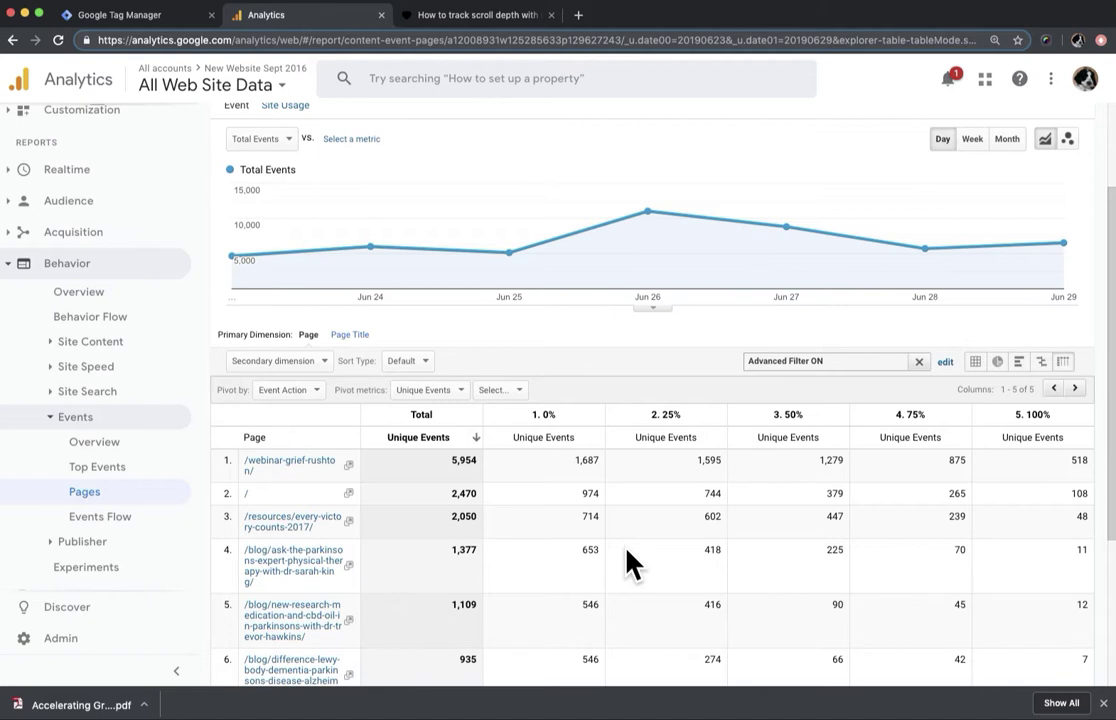
# Review the filtered Event Pages report and show the file formats available for exporting it.
pyautogui.scroll(-2, 628, 565)
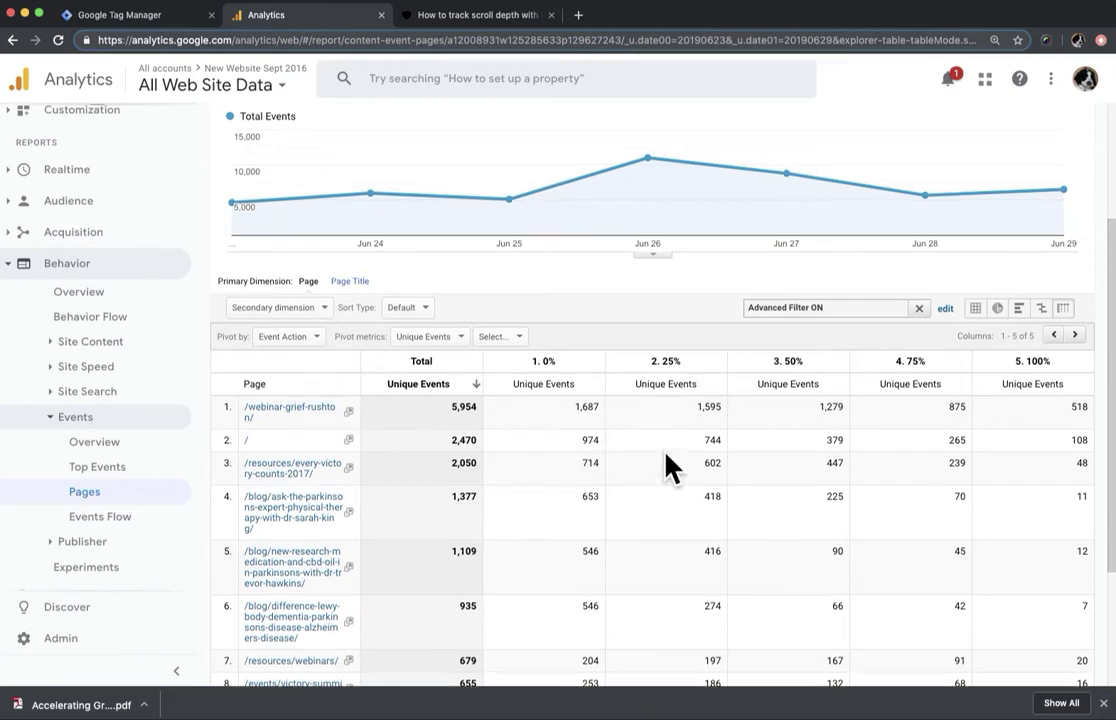
pyautogui.scroll(4, 665, 463)
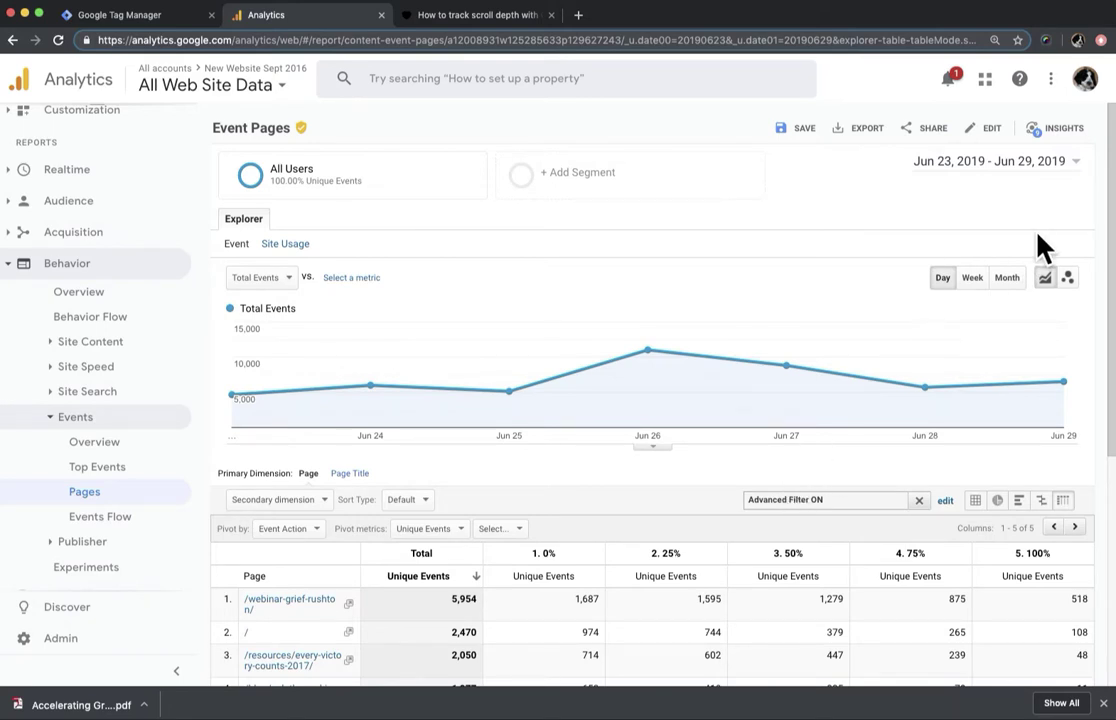
pyautogui.scroll(-2, 627, 497)
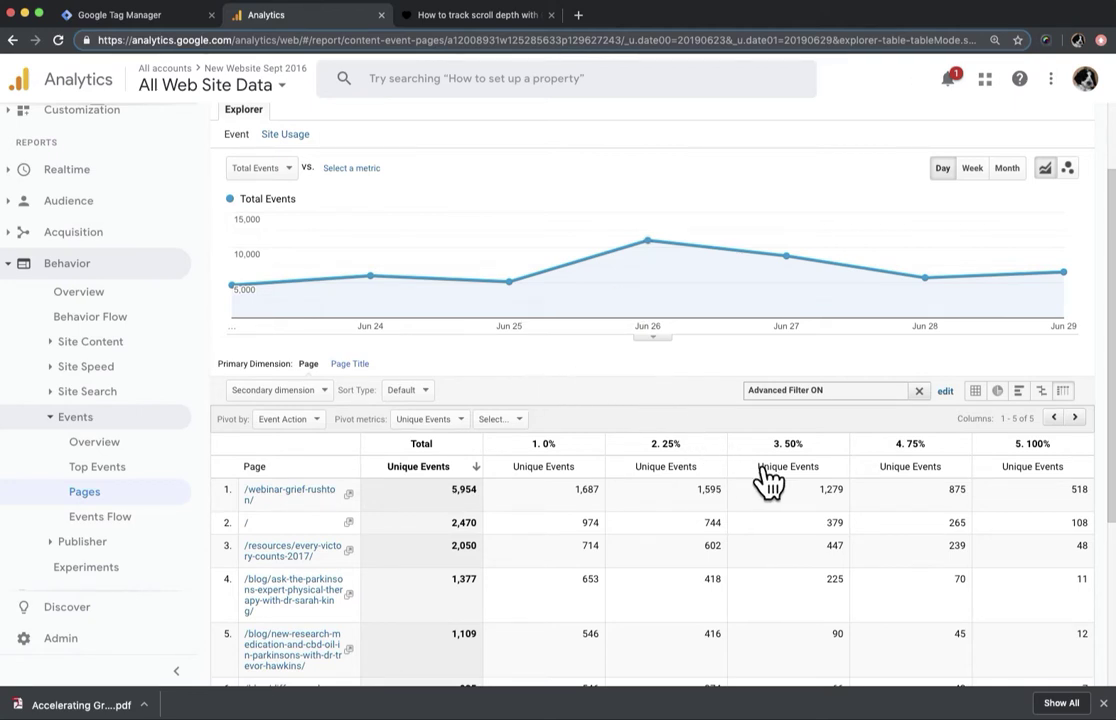
pyautogui.scroll(-1, 787, 488)
pyautogui.scroll(2, 788, 488)
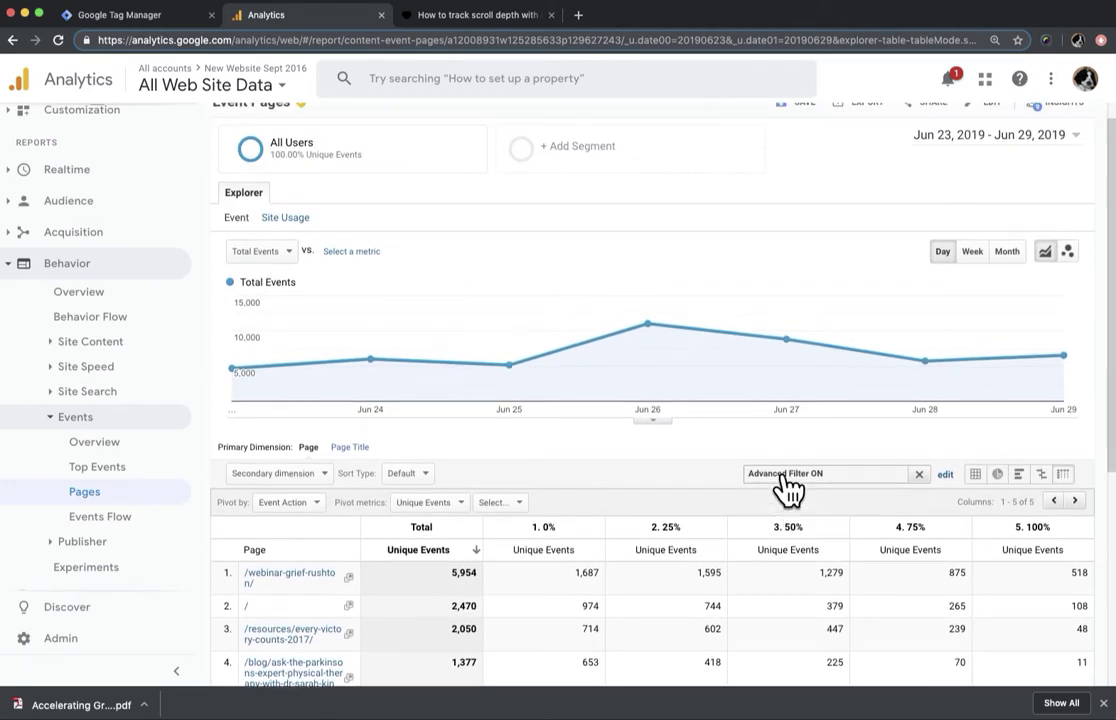
pyautogui.scroll(1, 787, 488)
pyautogui.click(868, 137)
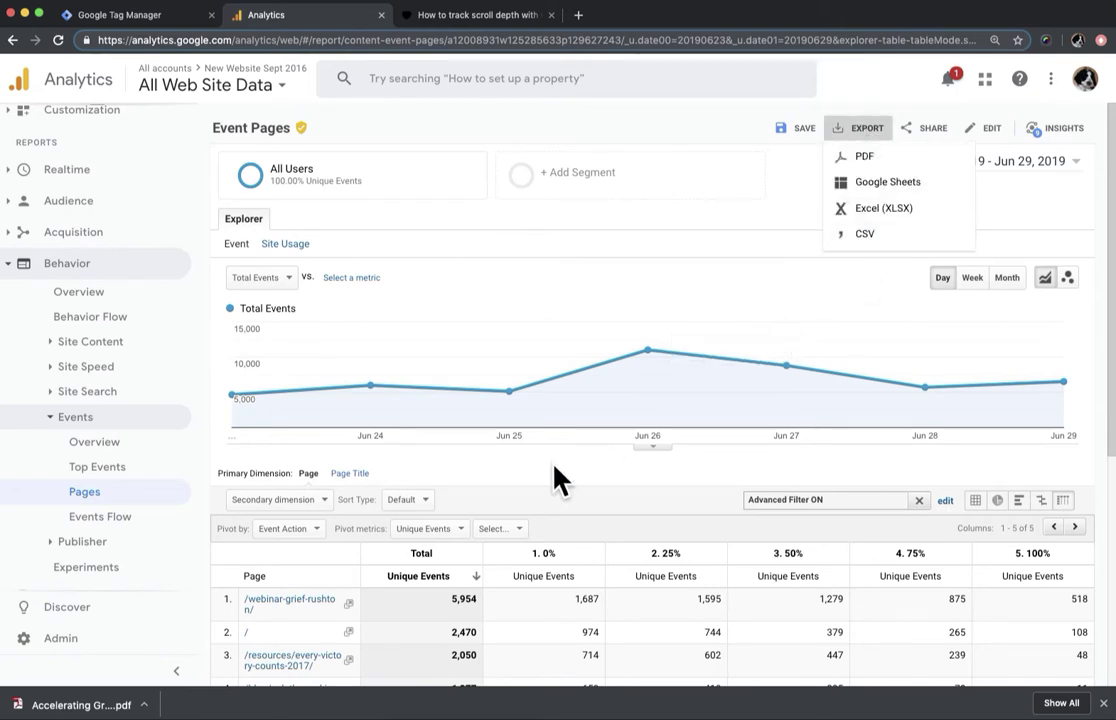
# Examine the unique events per scroll percentage for every page listed in the pivot table.
pyautogui.scroll(-3, 722, 548)
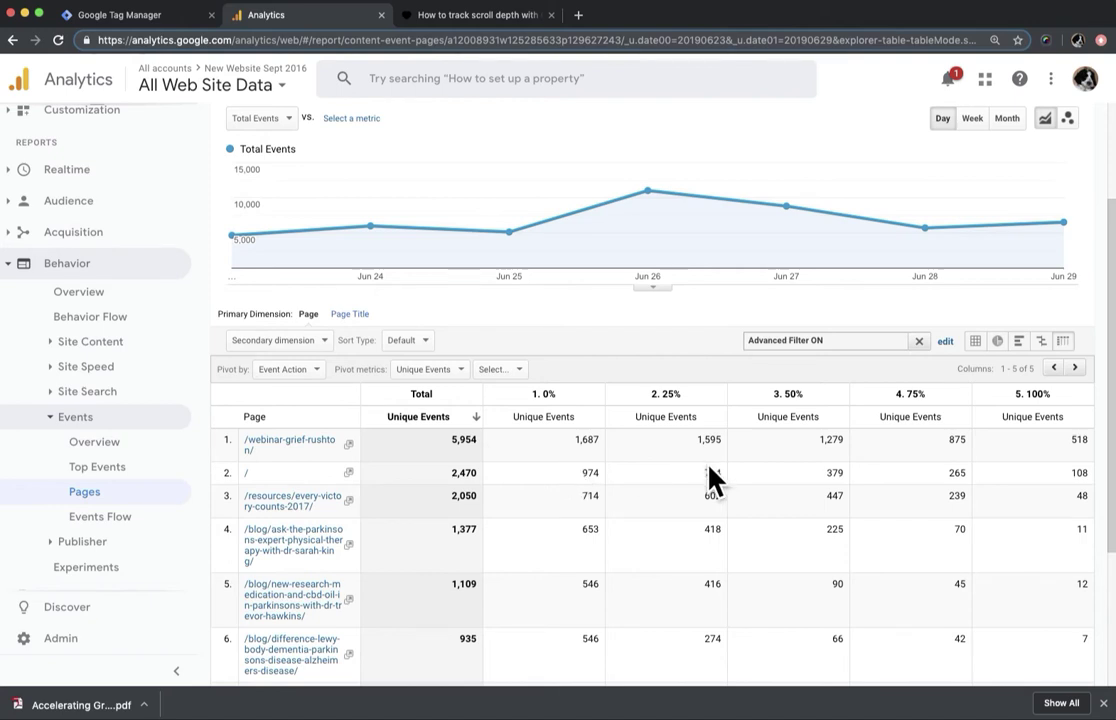
pyautogui.scroll(-2, 683, 525)
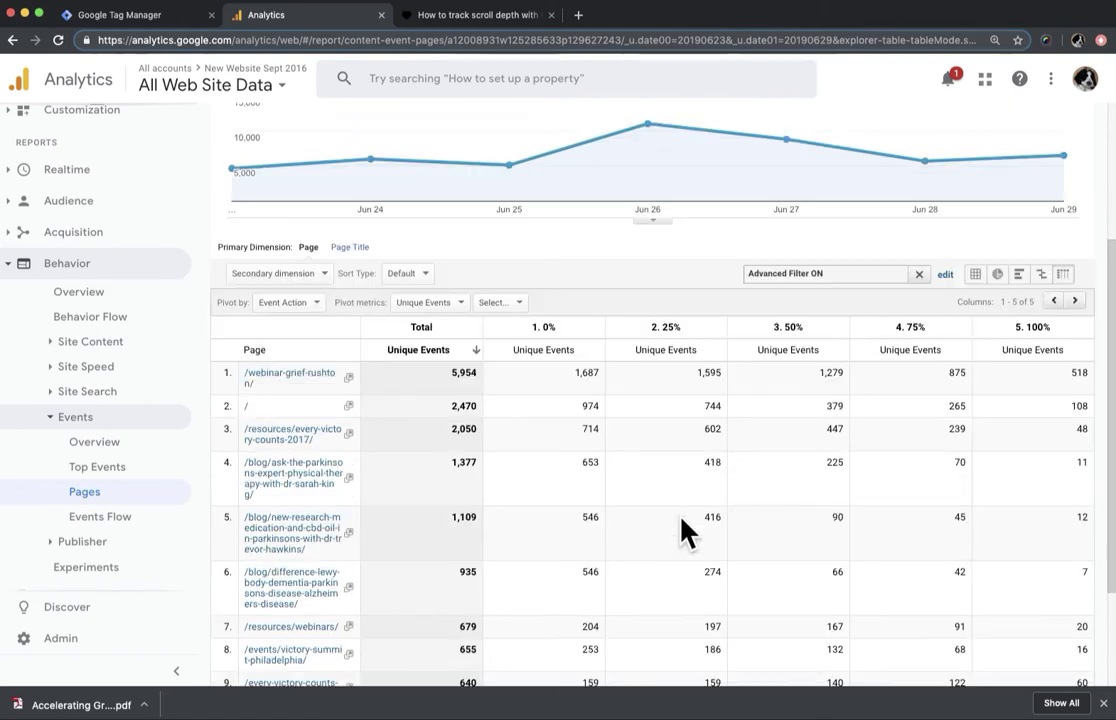
pyautogui.scroll(-2, 682, 519)
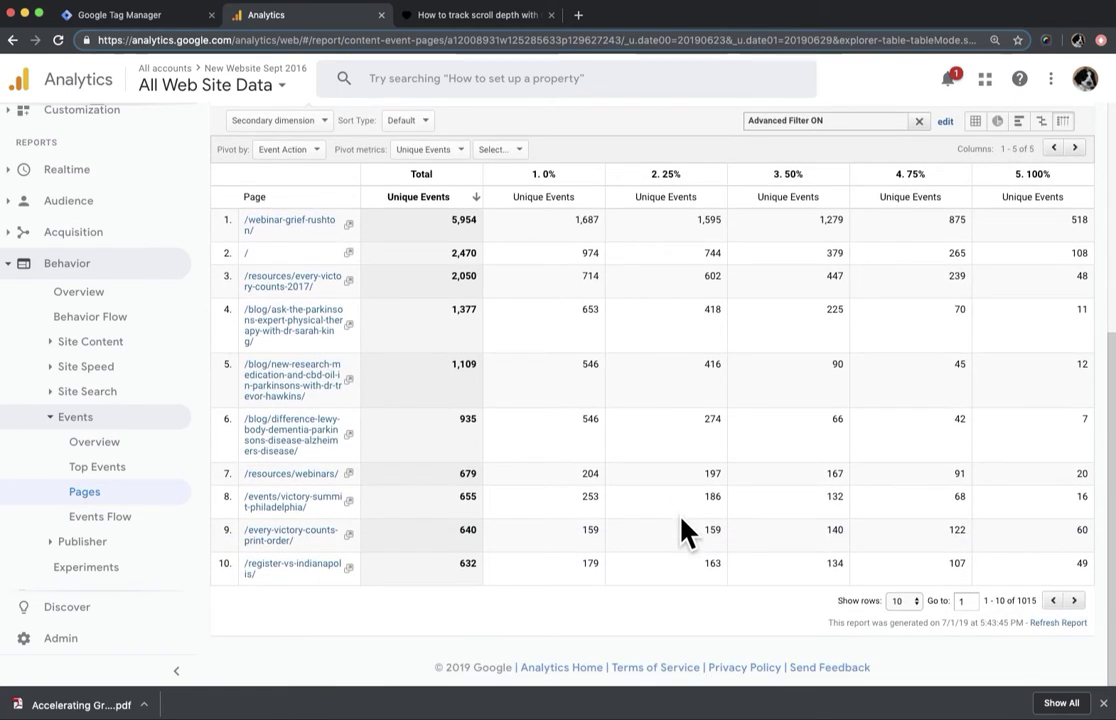